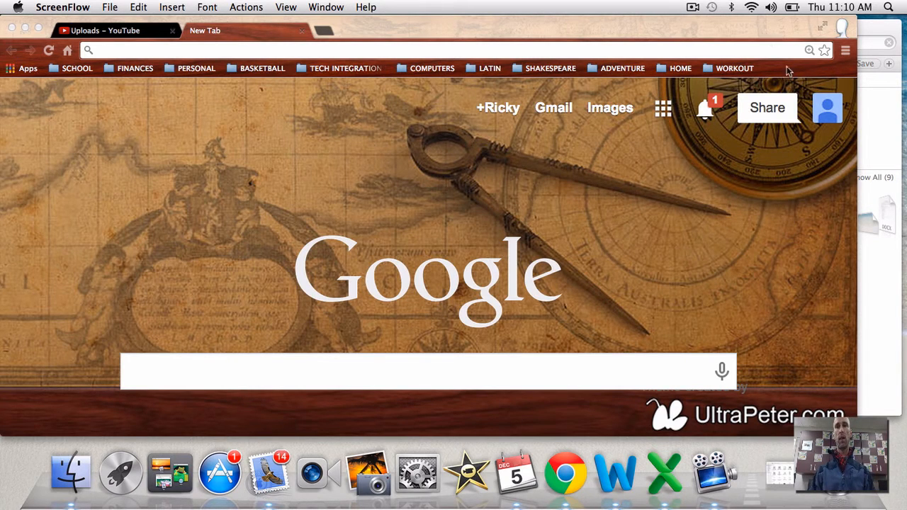
- Open Google Drive and create a new blank spreadsheet
{"action": "left_click", "coordinate": [663, 112]}
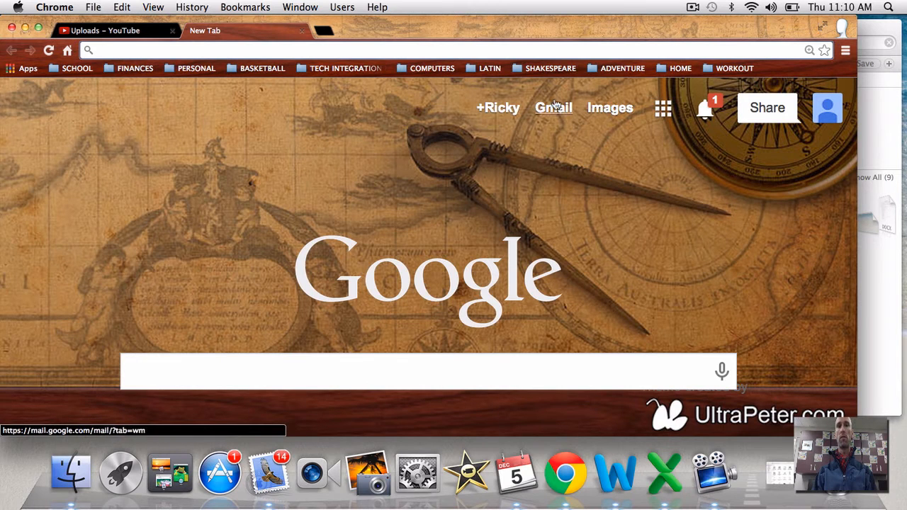
{"action": "left_click", "coordinate": [663, 110]}
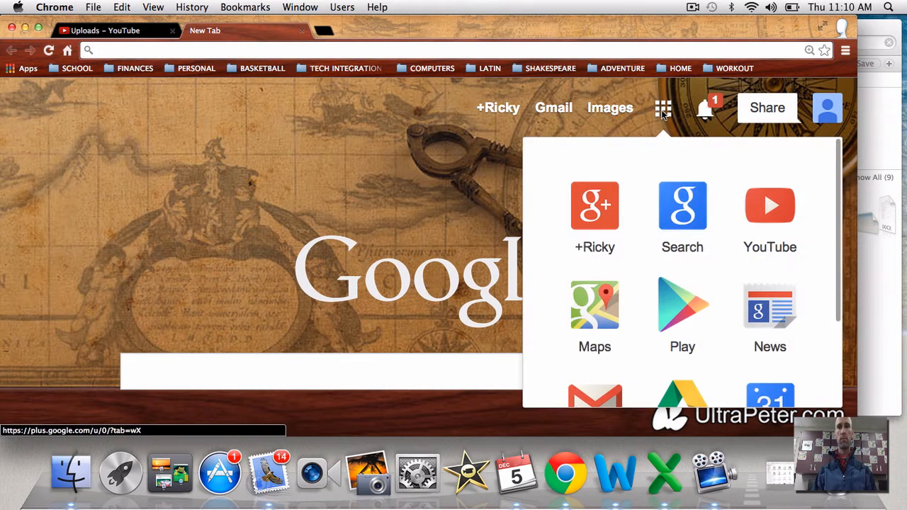
{"action": "left_click", "coordinate": [680, 390]}
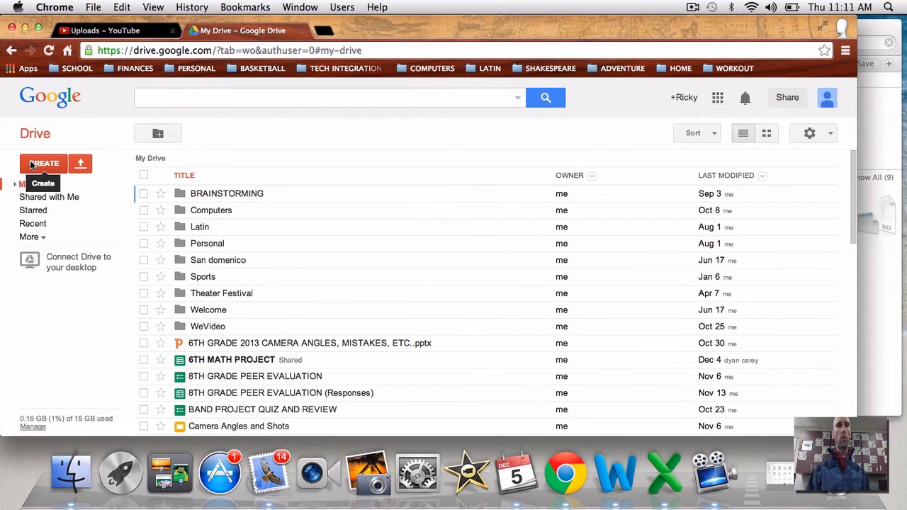
{"action": "left_click", "coordinate": [55, 167]}
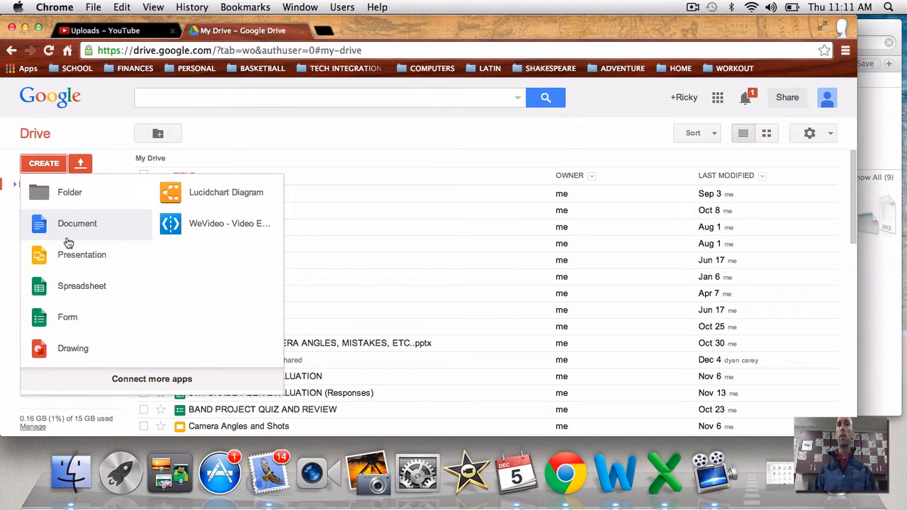
{"action": "left_click", "coordinate": [82, 287]}
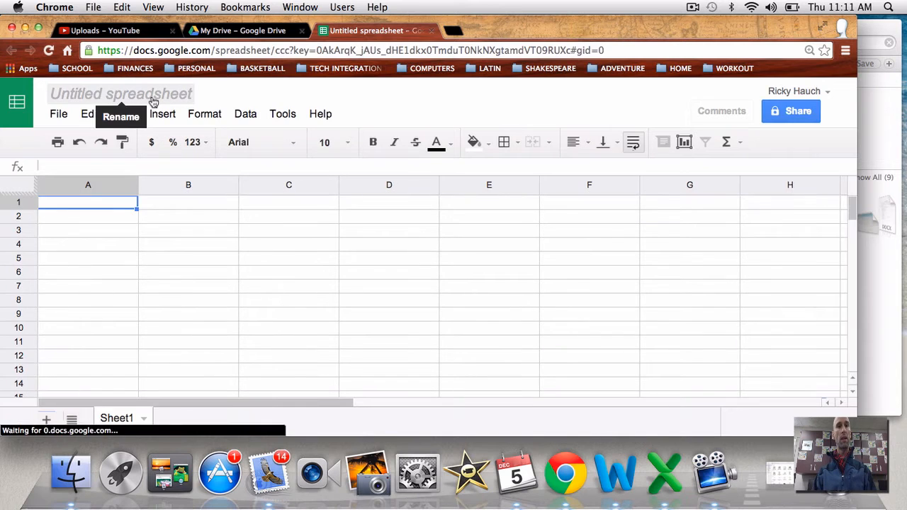
- Rename the untitled spreadsheet as My Hours
{"action": "left_click", "coordinate": [152, 97]}
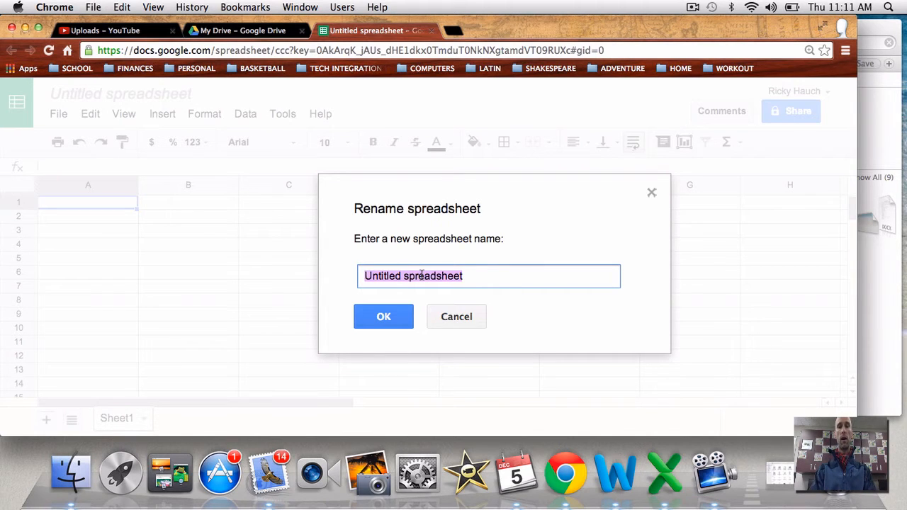
{"action": "type", "text": "My H"}
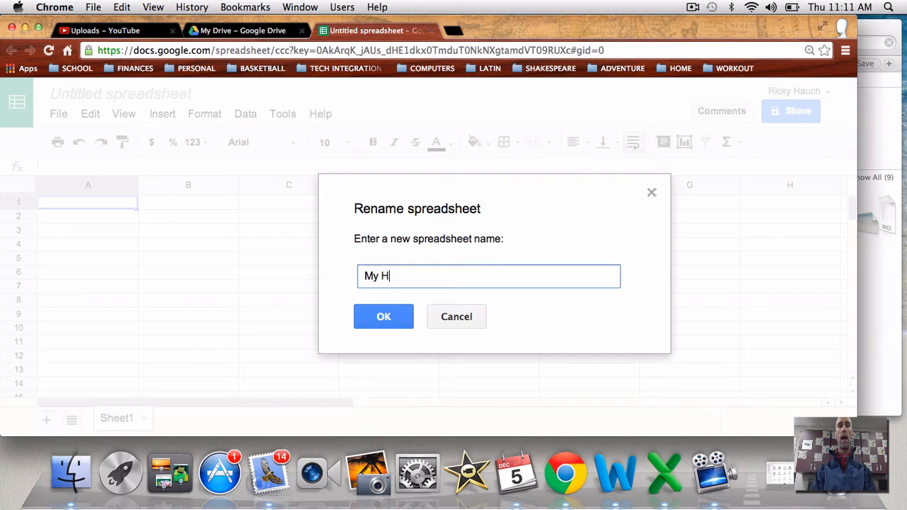
{"action": "type", "text": "ours"}
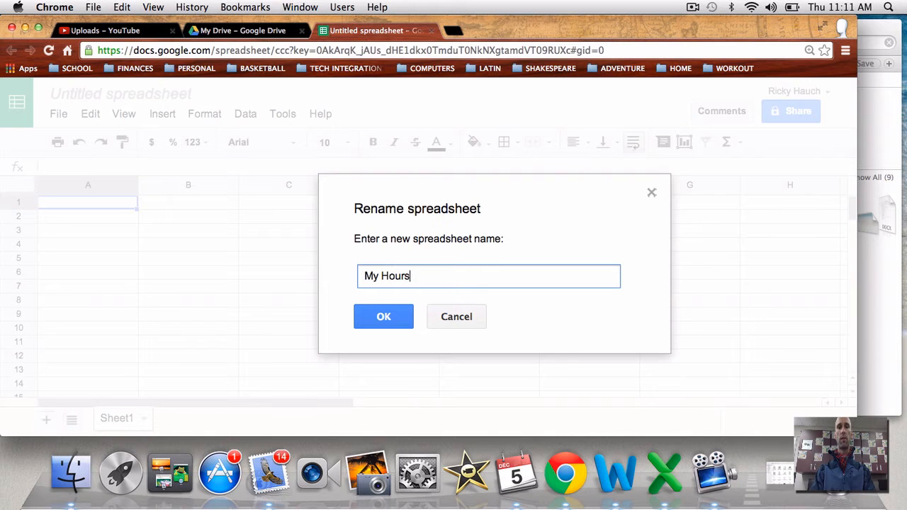
{"action": "left_click", "coordinate": [375, 318]}
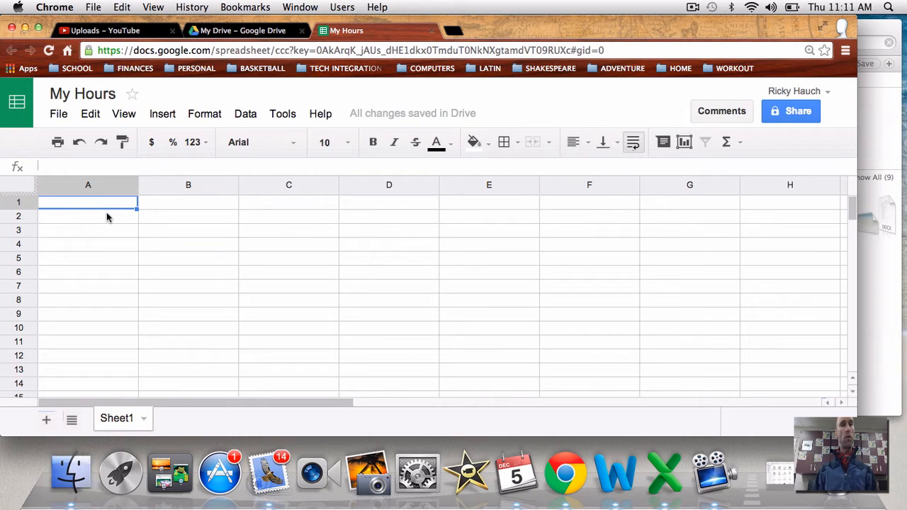
- Enter the row label Math in cell A2 and the column heading Sunday in cell B1
{"action": "left_click", "coordinate": [106, 216]}
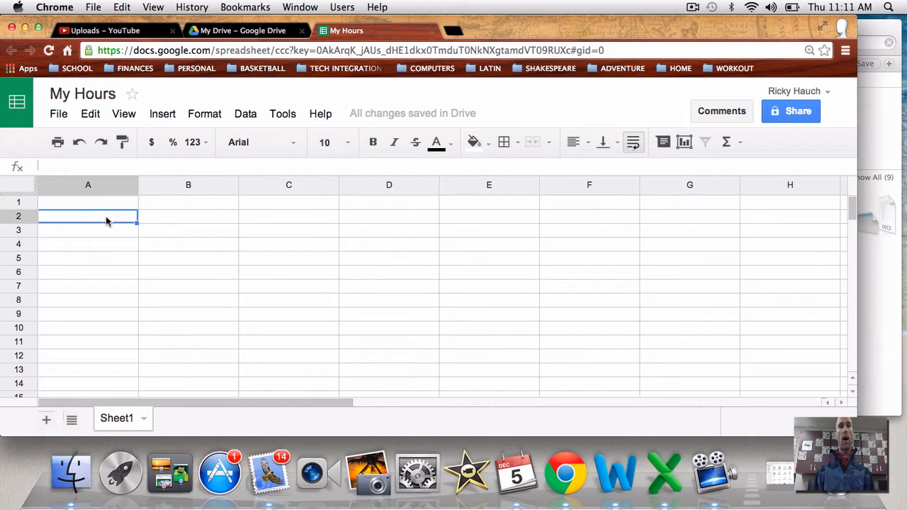
{"action": "left_click", "coordinate": [189, 205]}
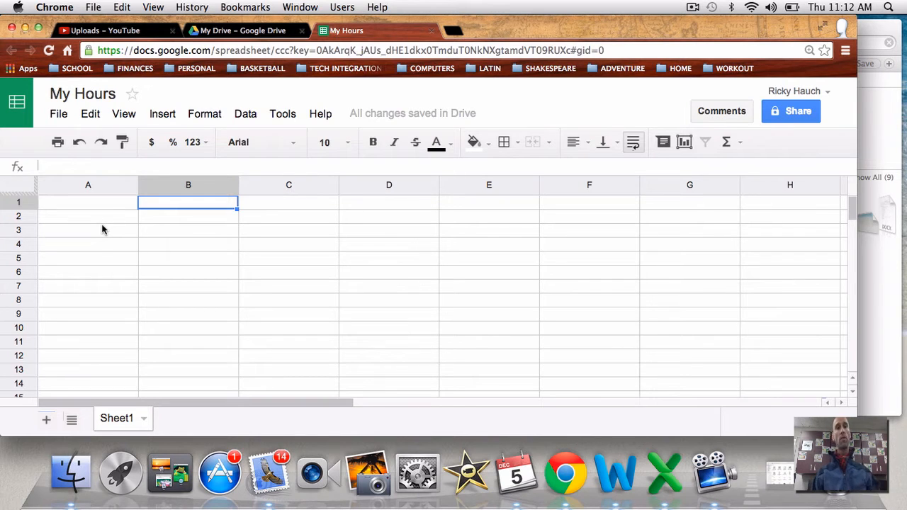
{"action": "left_click", "coordinate": [122, 220]}
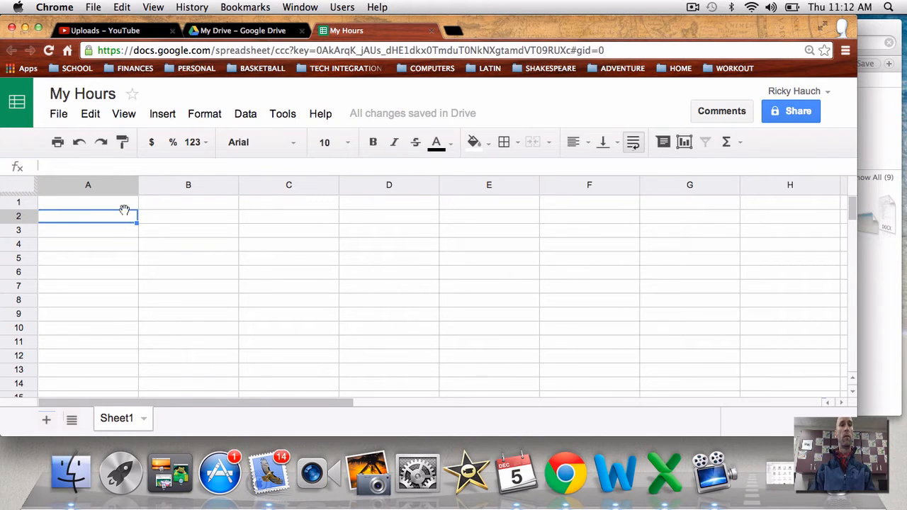
{"action": "type", "text": "Math"}
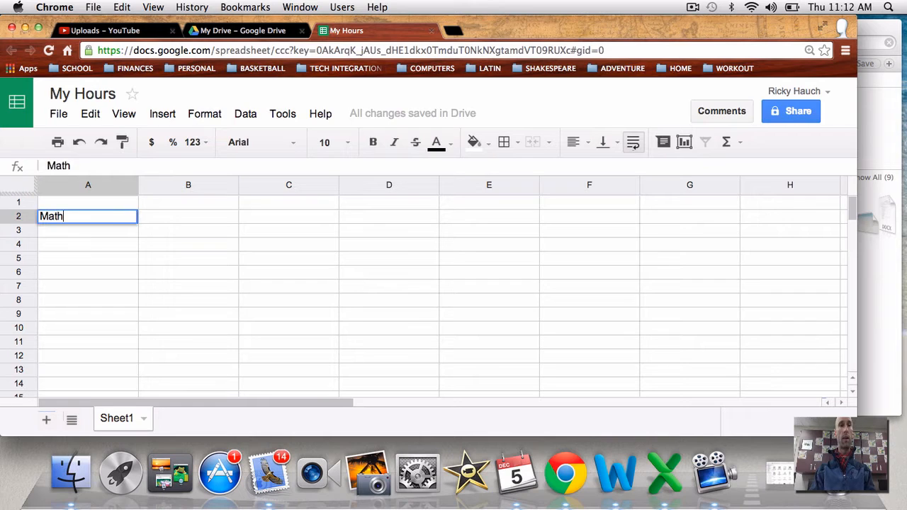
{"action": "left_click", "coordinate": [182, 204]}
{"action": "type", "text": "Sunday"}
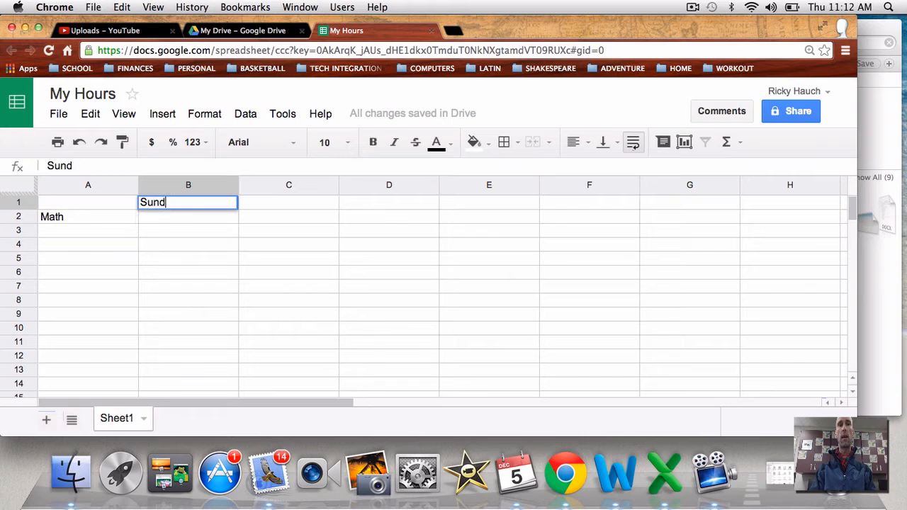
{"action": "left_click", "coordinate": [196, 221]}
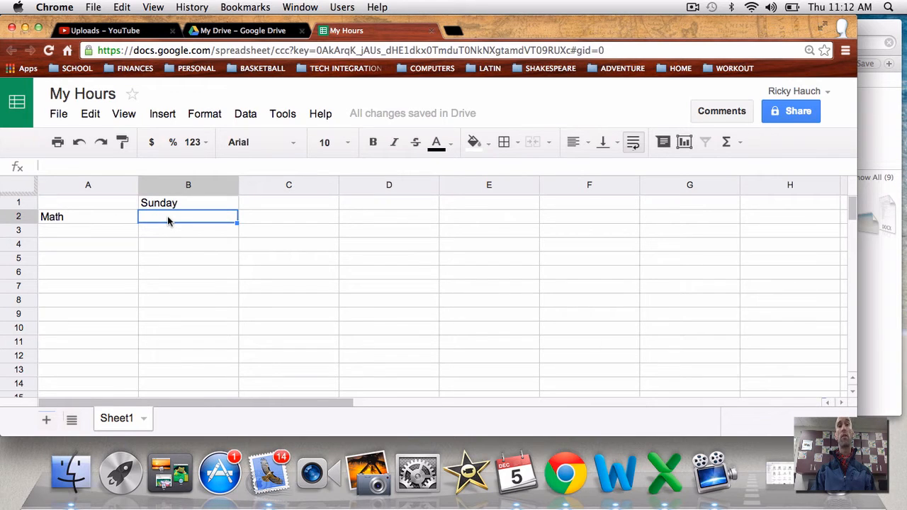
- Add the subject labels Science in cell A3 and History in cell A4 below Math
{"action": "left_click", "coordinate": [90, 235]}
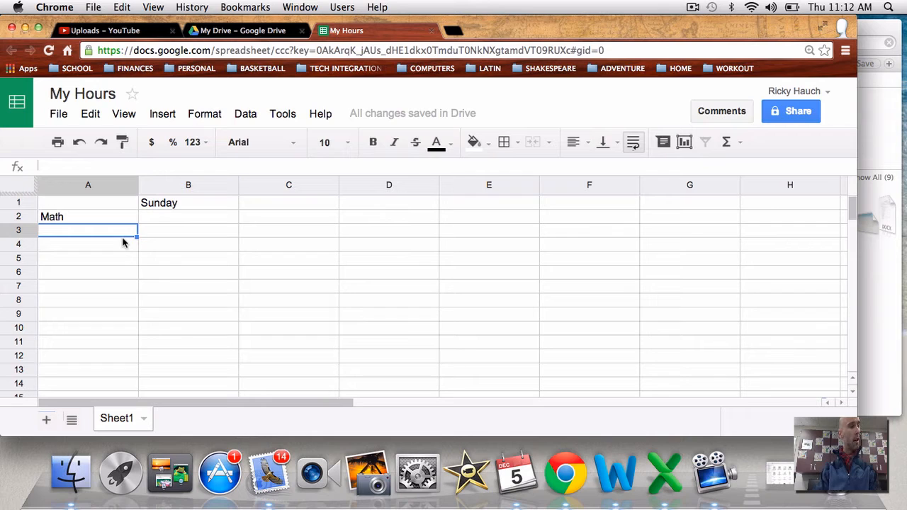
{"action": "type", "text": "Scei"}
{"action": "key", "text": "BackSpace"}
{"action": "key", "text": "BackSpace"}
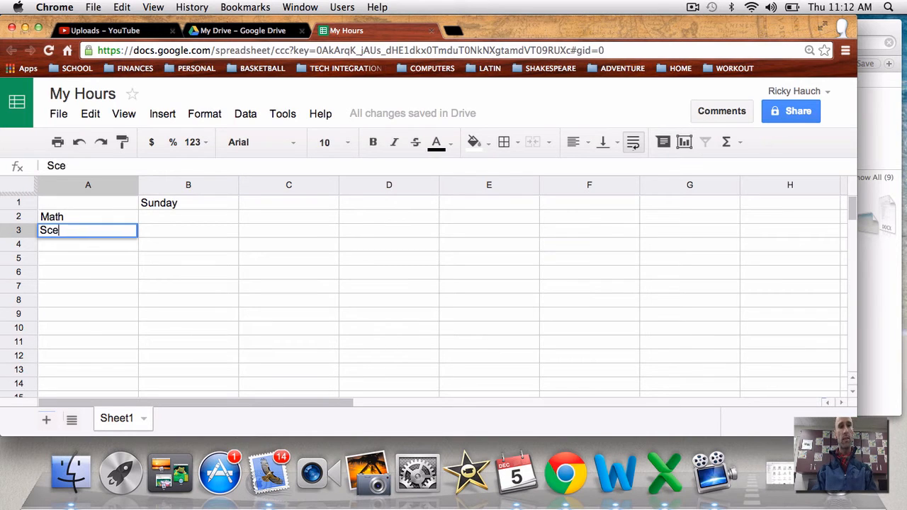
{"action": "type", "text": "ience"}
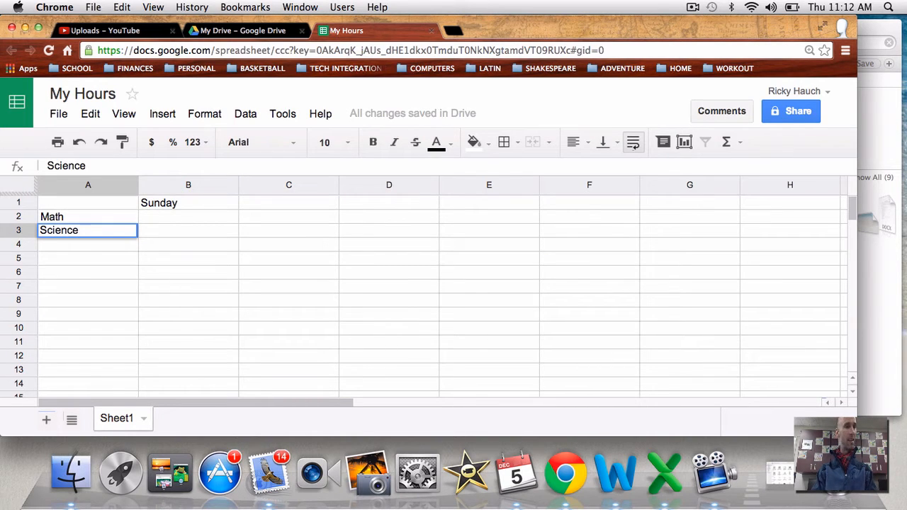
{"action": "key", "text": "Return"}
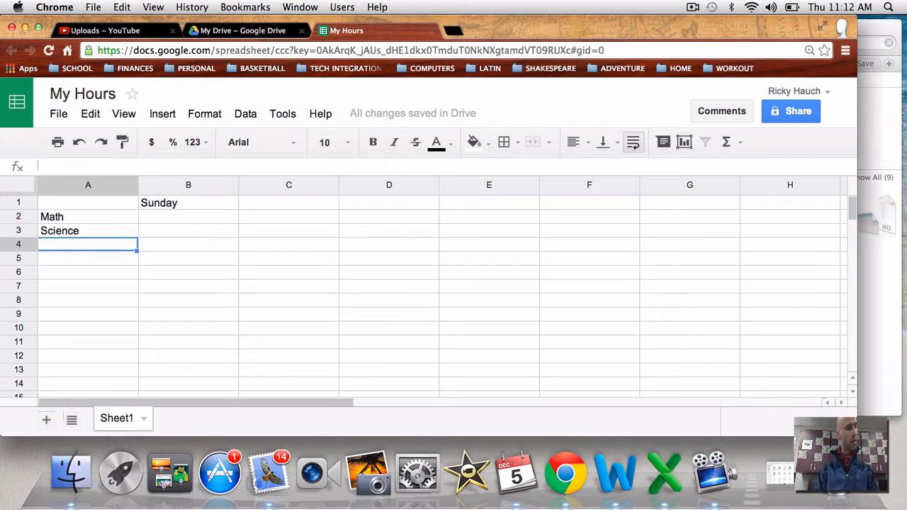
{"action": "type", "text": "History"}
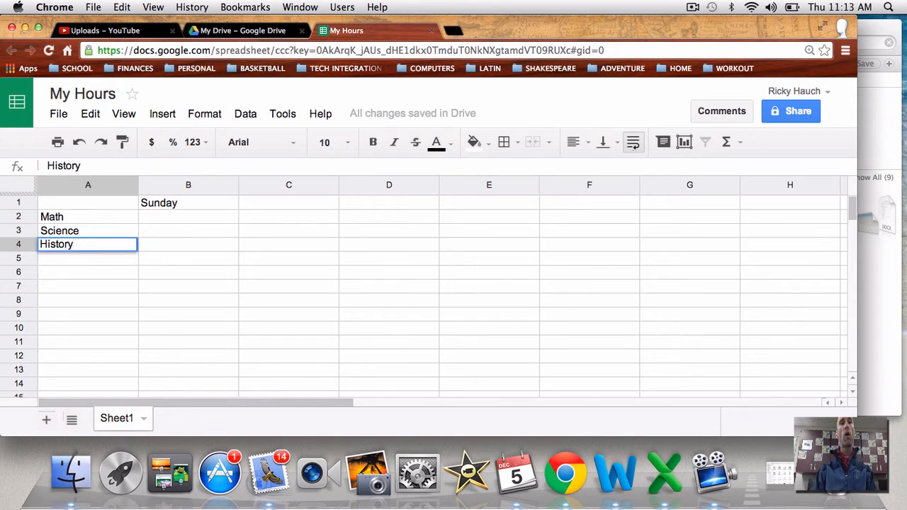
{"action": "left_click", "coordinate": [169, 243]}
- Enter the column heading Monday in cell C1, beside Sunday
{"action": "left_click", "coordinate": [211, 204]}
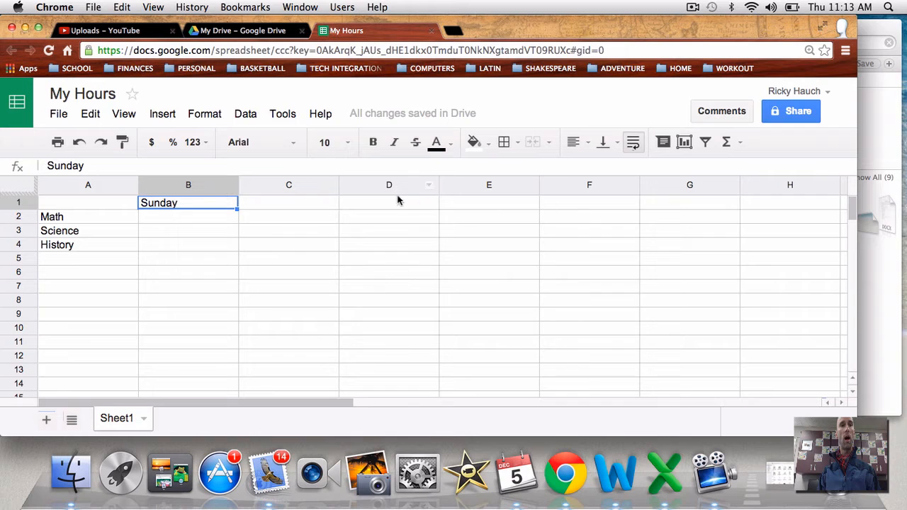
{"action": "left_click", "coordinate": [306, 210]}
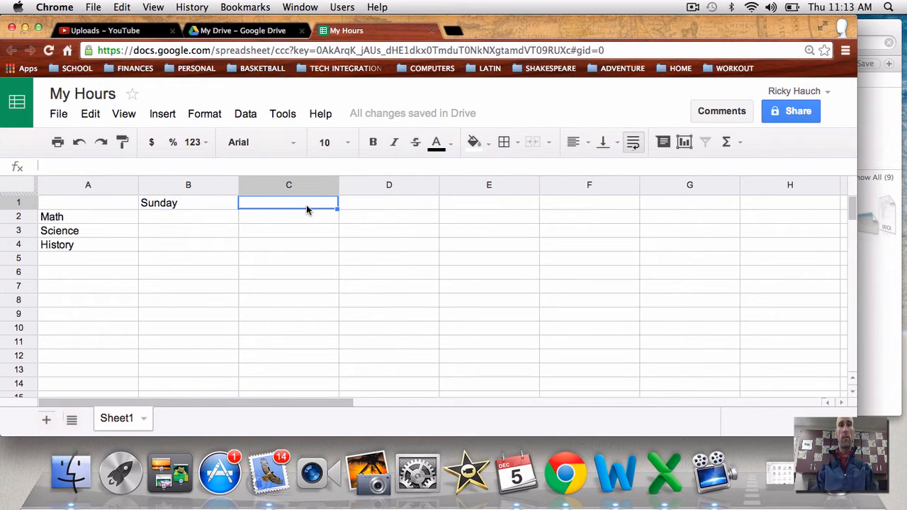
{"action": "type", "text": "Monday"}
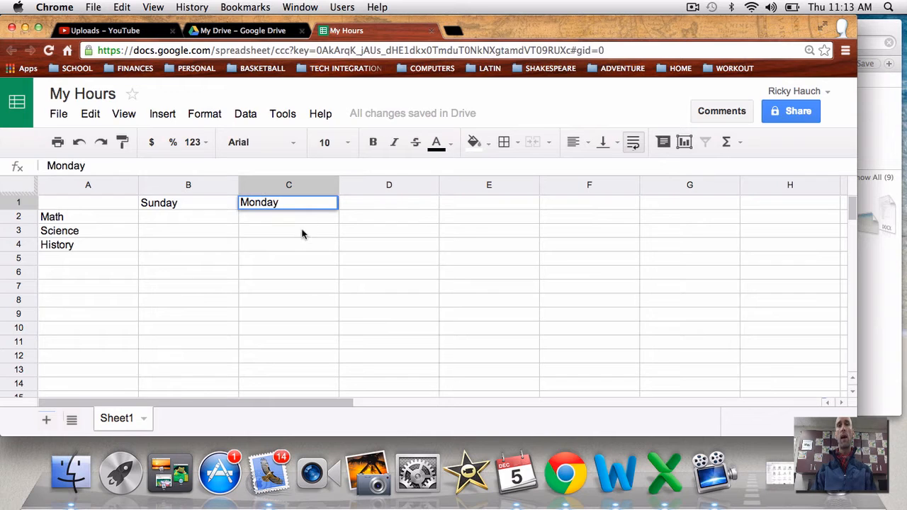
{"action": "left_click", "coordinate": [290, 247]}
- Autofill the weekday headings from Sunday and Monday across row 1 through Saturday in column H
{"action": "left_click", "coordinate": [200, 206]}
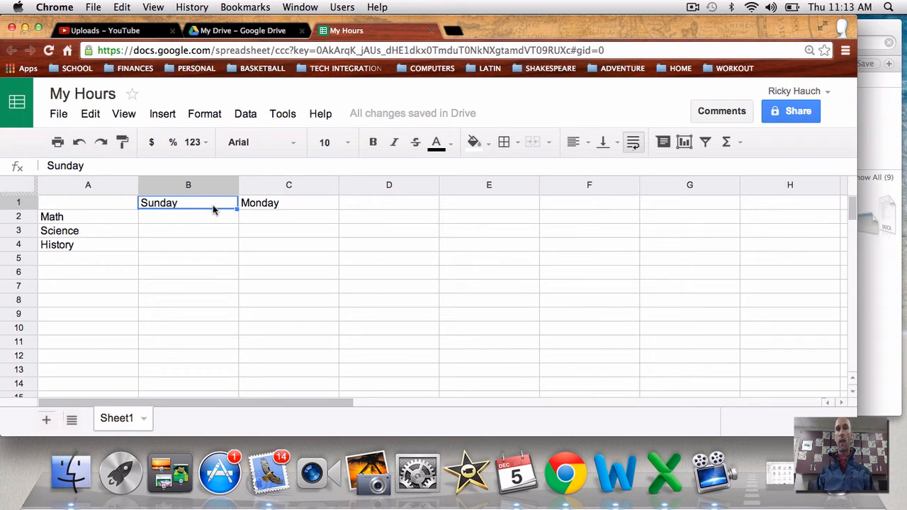
{"action": "left_click_drag", "start_coordinate": [212, 204], "coordinate": [250, 205]}
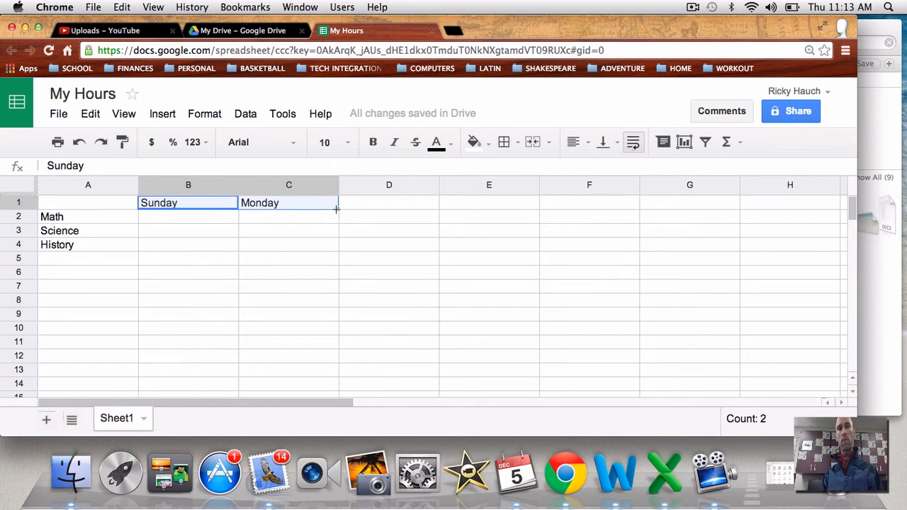
{"action": "left_click_drag", "start_coordinate": [337, 209], "coordinate": [745, 207]}
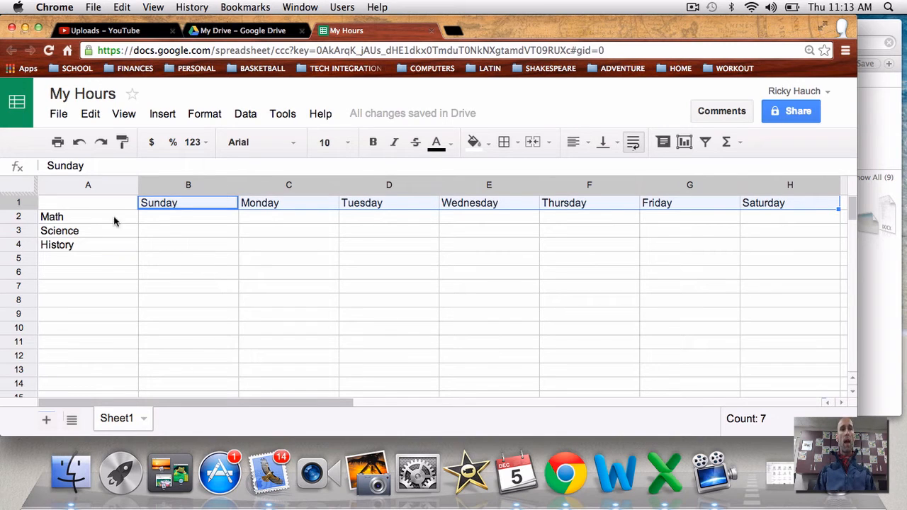
- Enter 1.25 as the Math time for Sunday in cell B2
{"action": "left_click", "coordinate": [165, 220]}
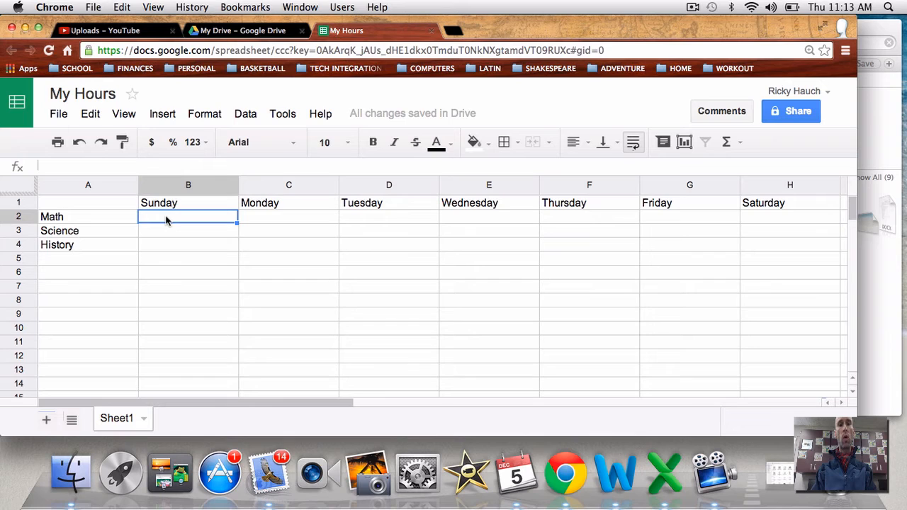
{"action": "type", "text": "1"}
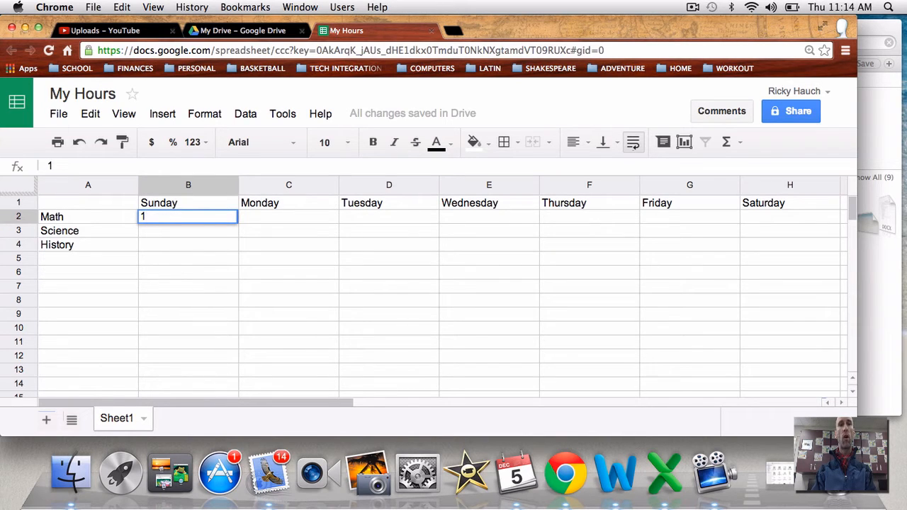
{"action": "type", "text": "."}
{"action": "type", "text": "25"}
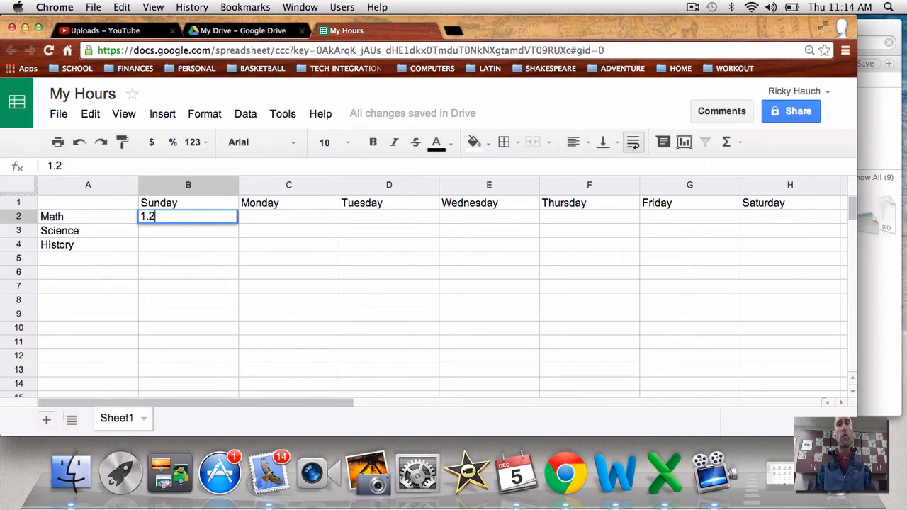
{"action": "left_click", "coordinate": [171, 228]}
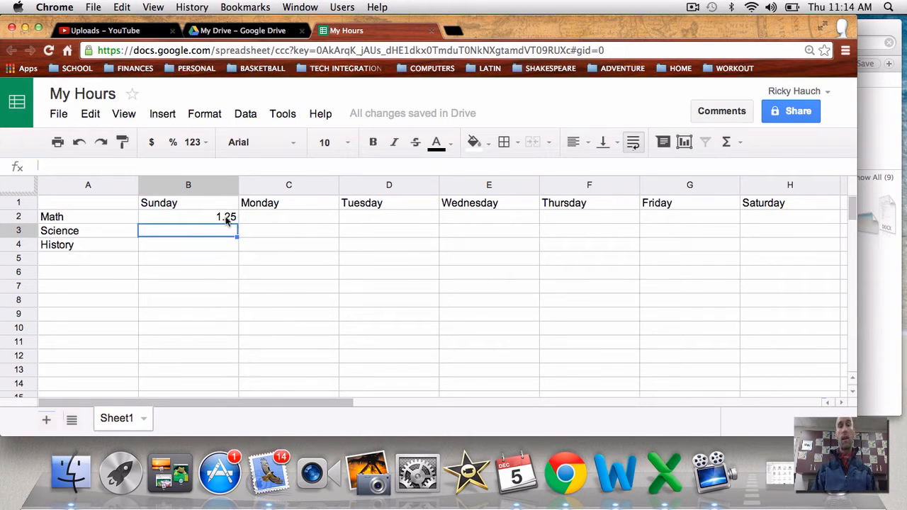
- Set the Math time for Sunday in cell B2 to 75
{"action": "left_click", "coordinate": [200, 217]}
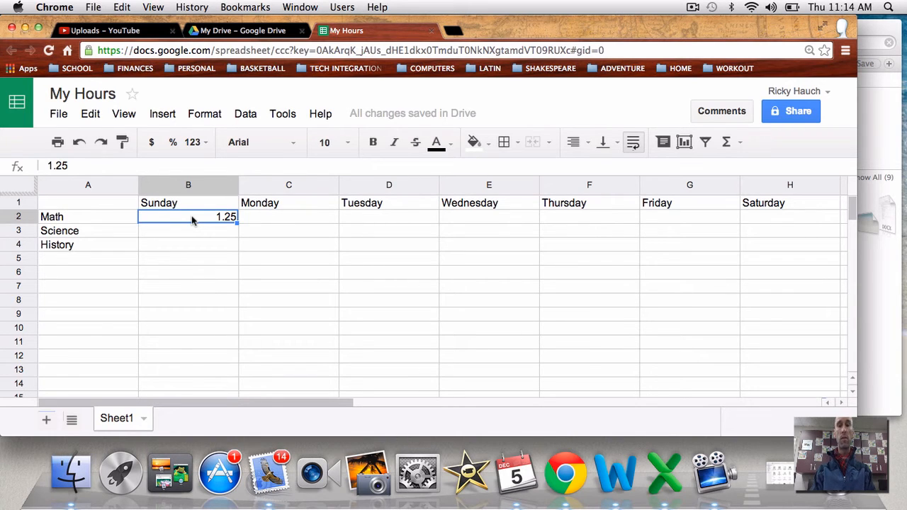
{"action": "type", "text": "75"}
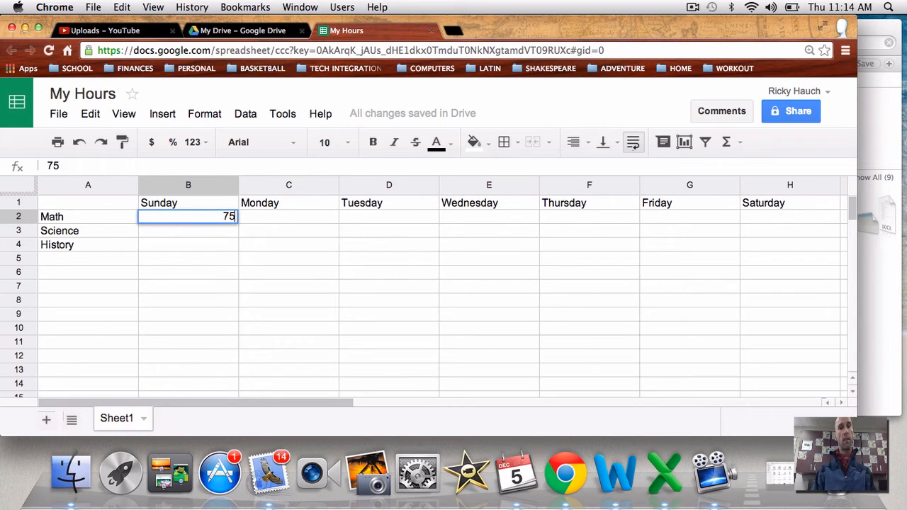
{"action": "left_click", "coordinate": [191, 230]}
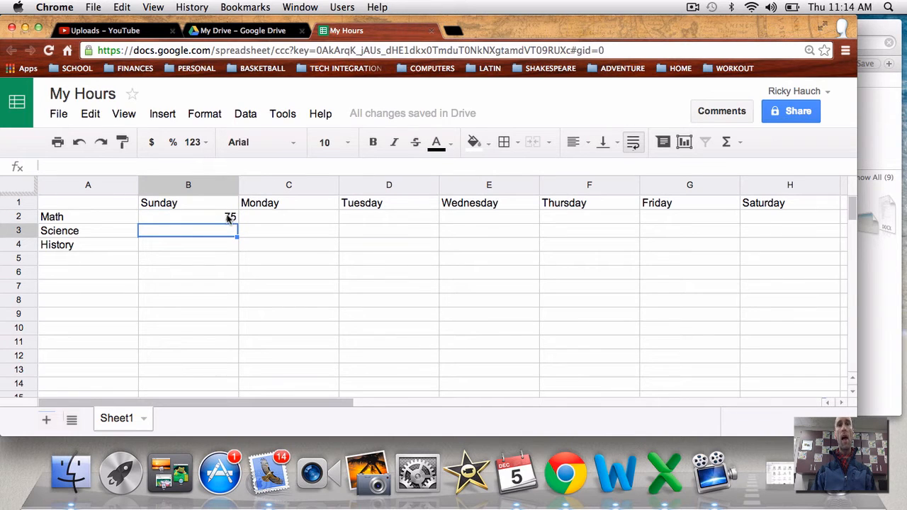
{"action": "left_click", "coordinate": [229, 217]}
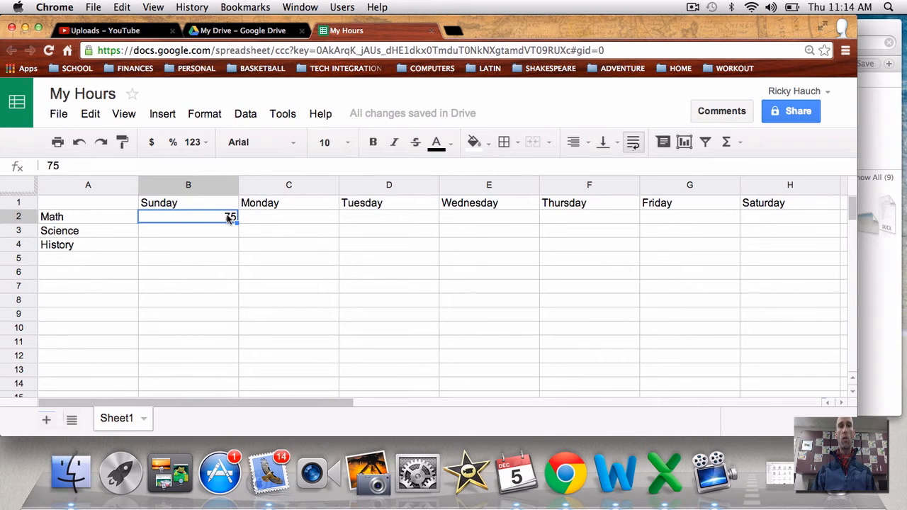
{"action": "left_click", "coordinate": [212, 231]}
{"action": "left_click", "coordinate": [225, 216]}
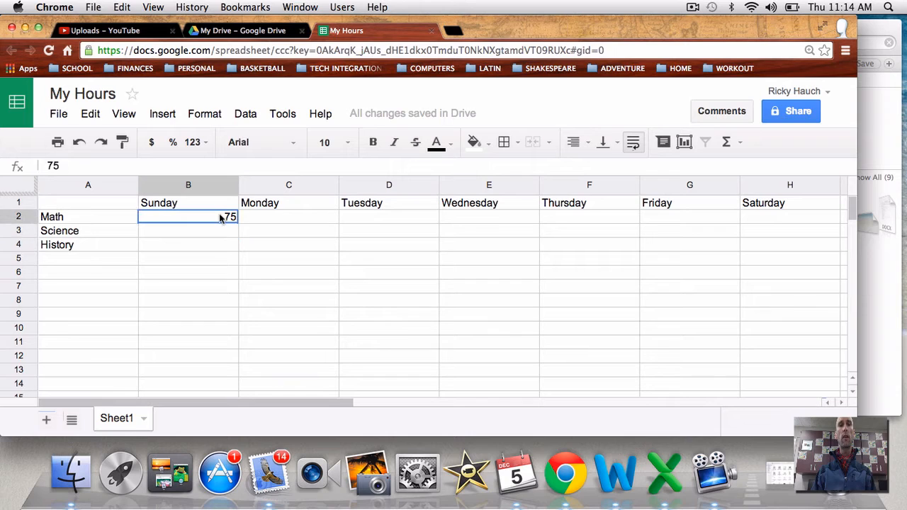
- Append the unit minutes to the value in cell B2 and remove it again
{"action": "left_click", "coordinate": [192, 166]}
{"action": "type", "text": "m"}
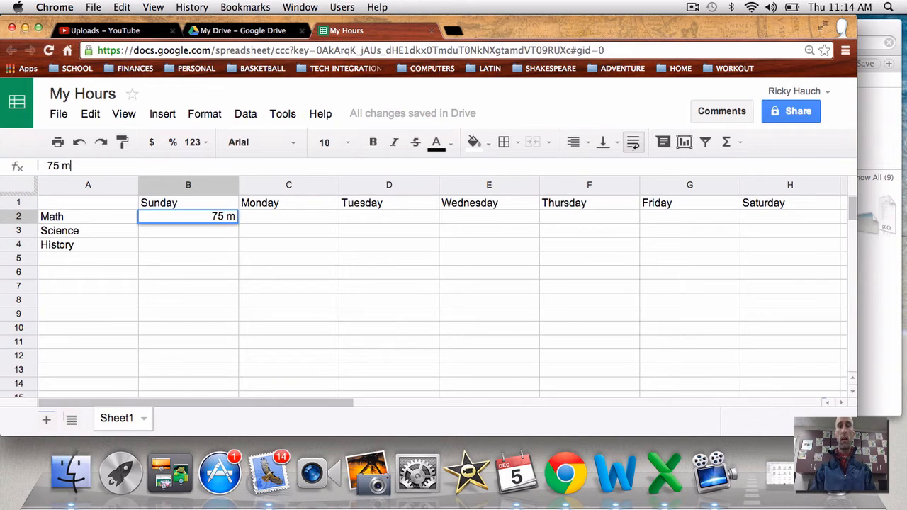
{"action": "type", "text": "inutes"}
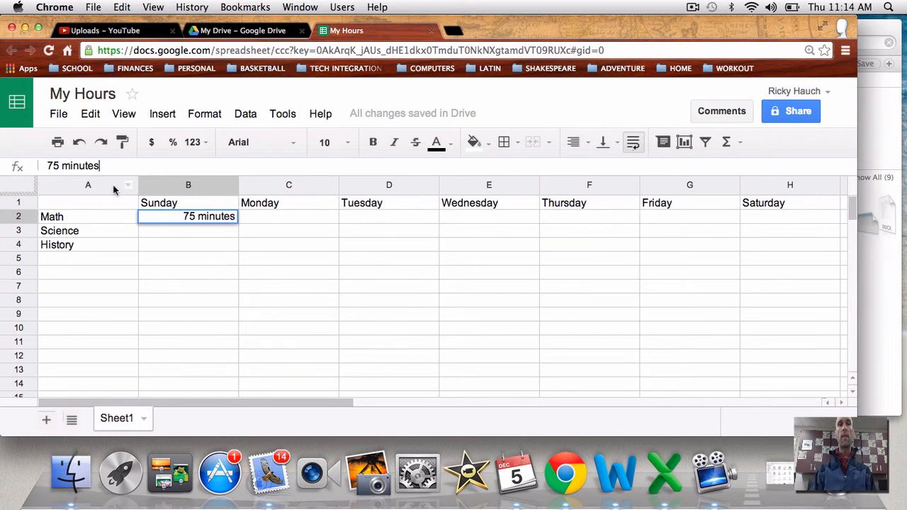
{"action": "double_click", "coordinate": [209, 217]}
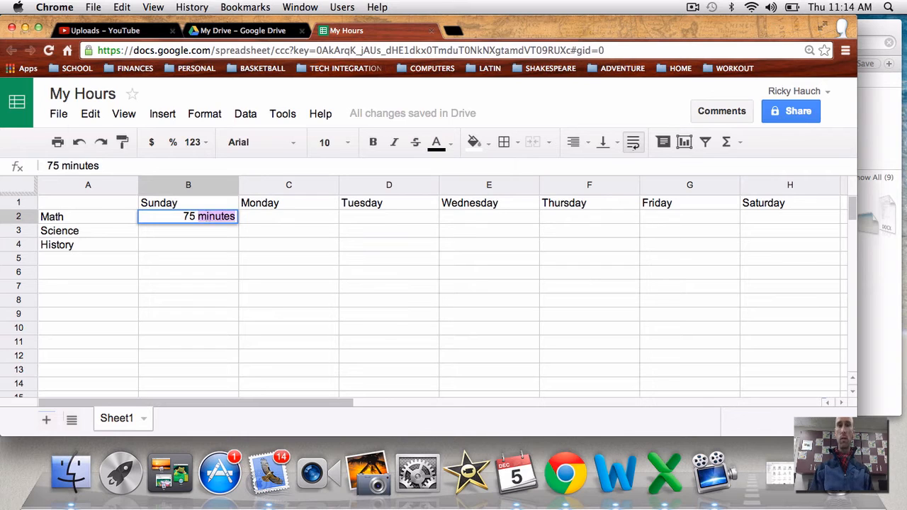
{"action": "key", "text": "BackSpace"}
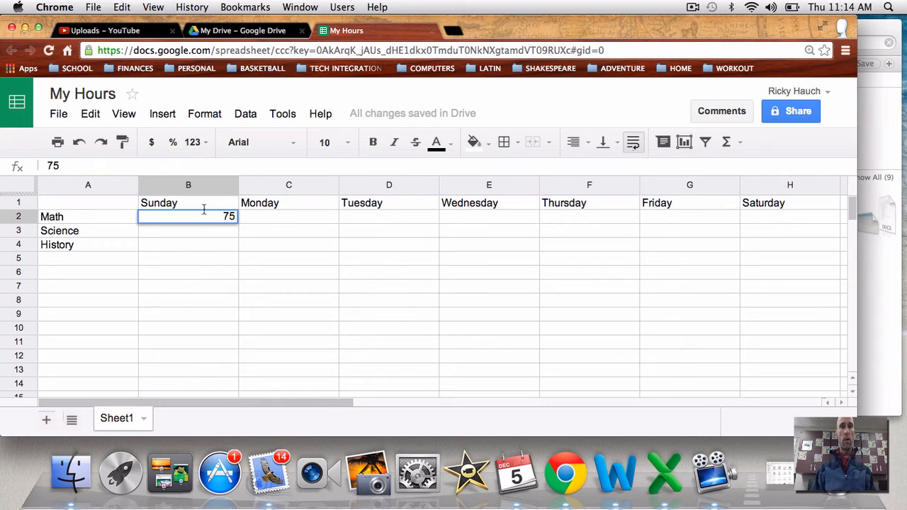
- Change the column heading in cell B1 to Sunday (minutes)
{"action": "left_click", "coordinate": [206, 205]}
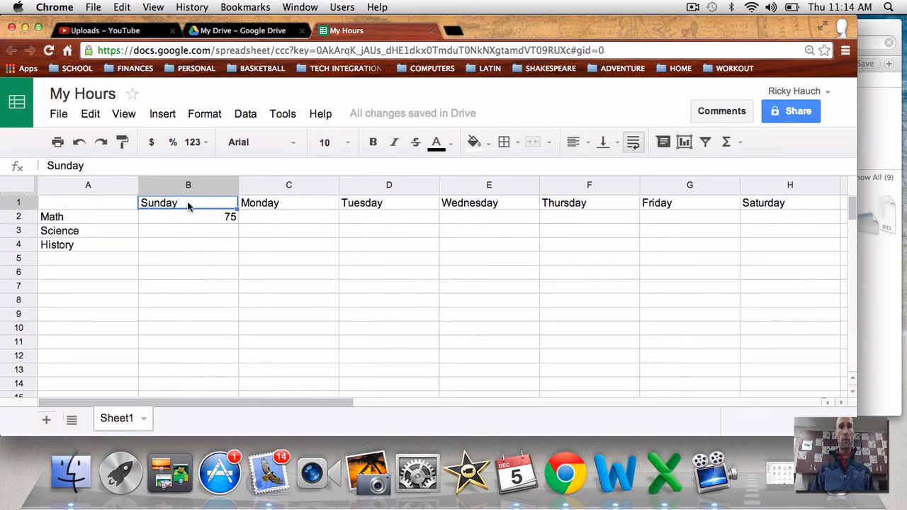
{"action": "left_click", "coordinate": [136, 165]}
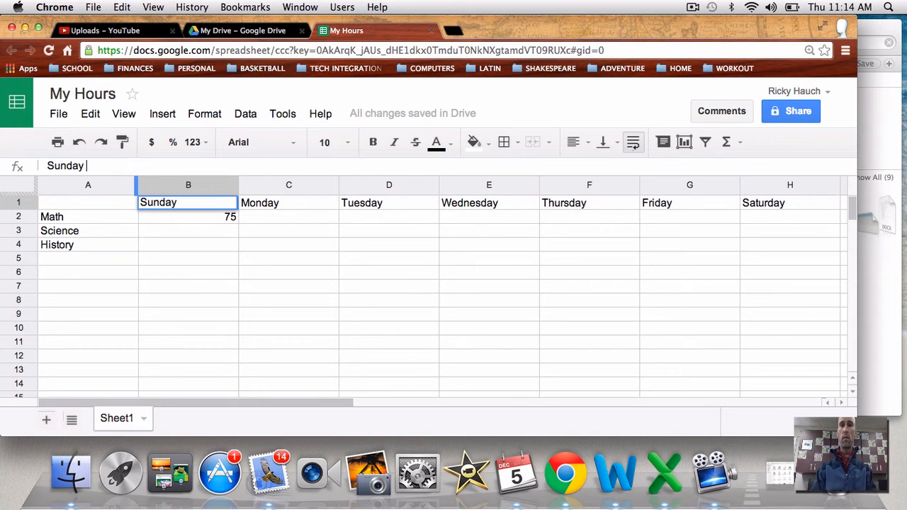
{"action": "type", "text": "(minute"}
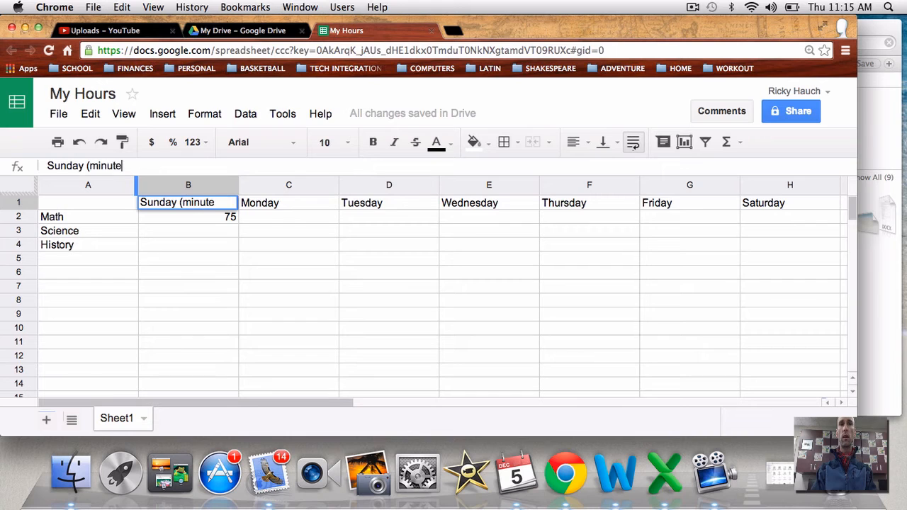
{"action": "type", "text": "s)"}
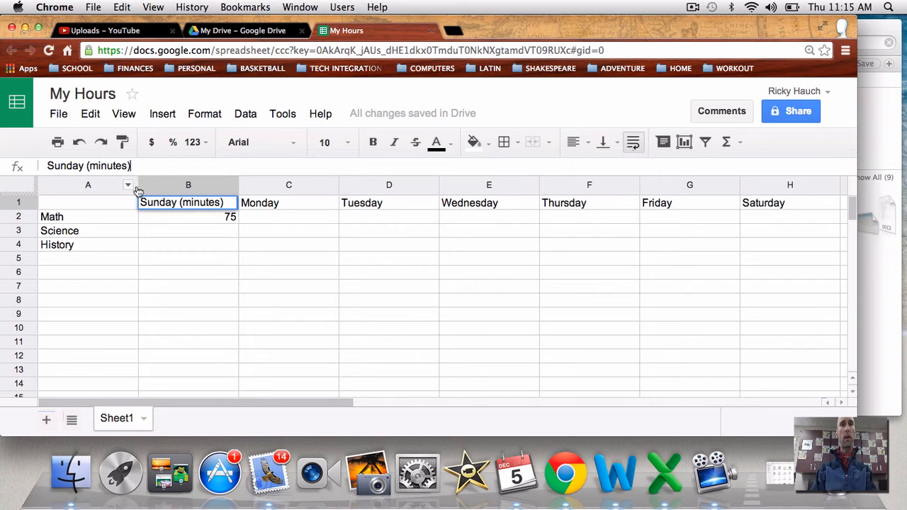
{"action": "left_click", "coordinate": [172, 216]}
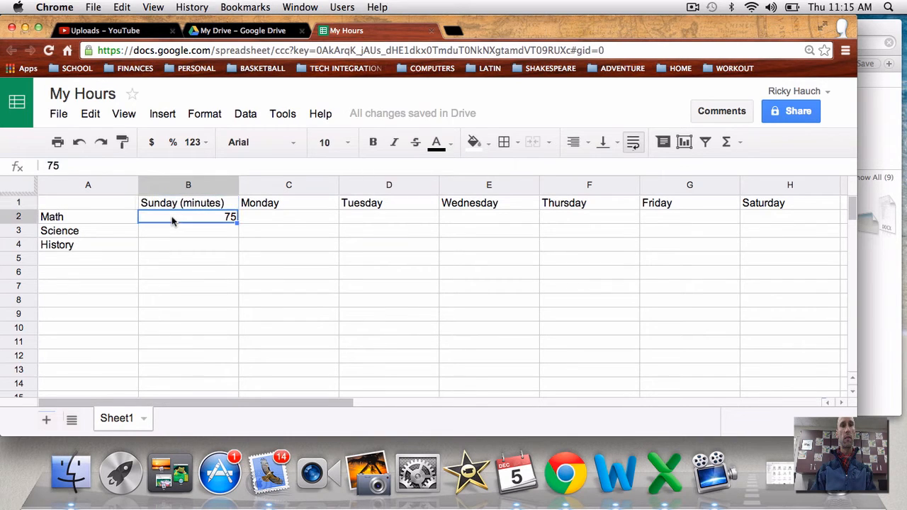
- Clear the Math time for Sunday in cell B2
{"action": "left_click", "coordinate": [216, 207]}
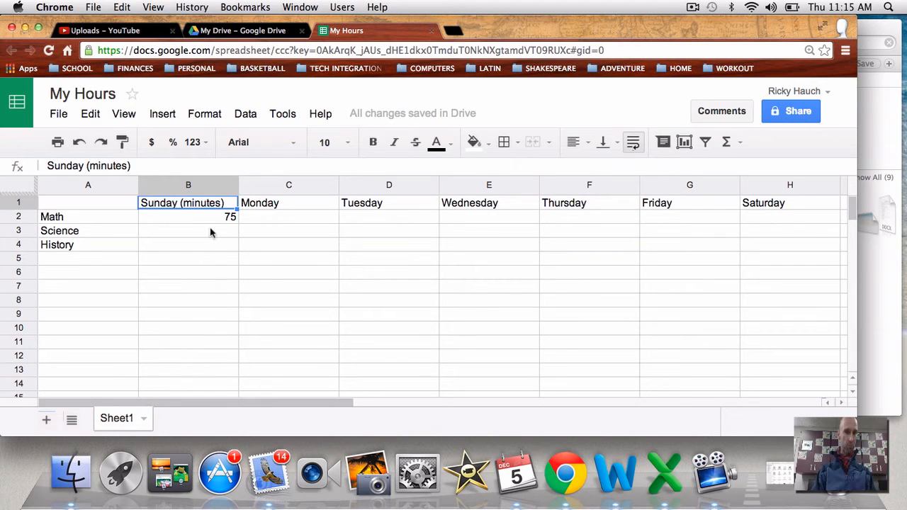
{"action": "left_click", "coordinate": [227, 222]}
{"action": "key", "text": "BackSpace"}
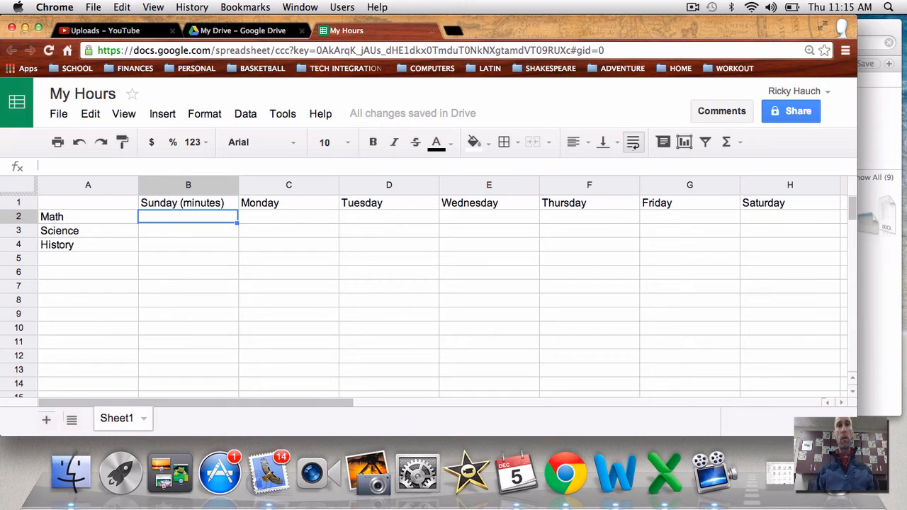
- Apply all borders to the time-entry cells B2 through H11
{"action": "left_click_drag", "start_coordinate": [191, 219], "coordinate": [810, 341]}
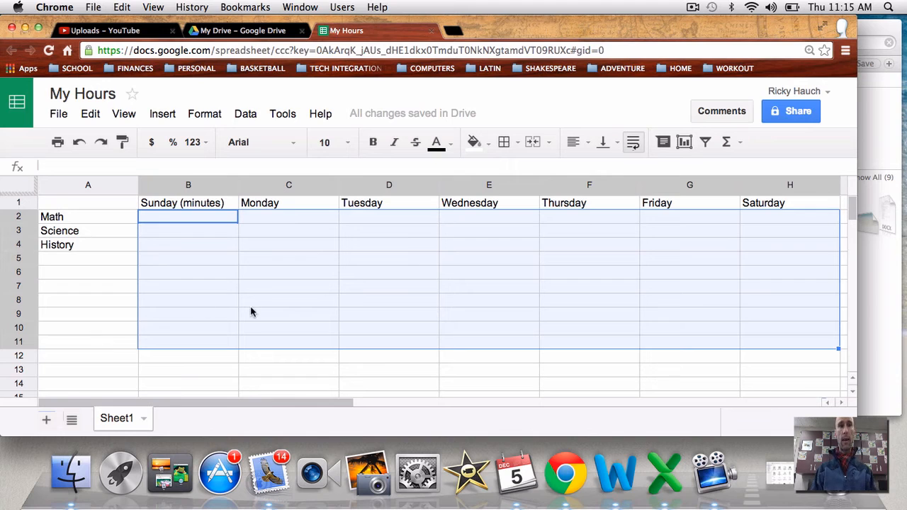
{"action": "left_click", "coordinate": [518, 143]}
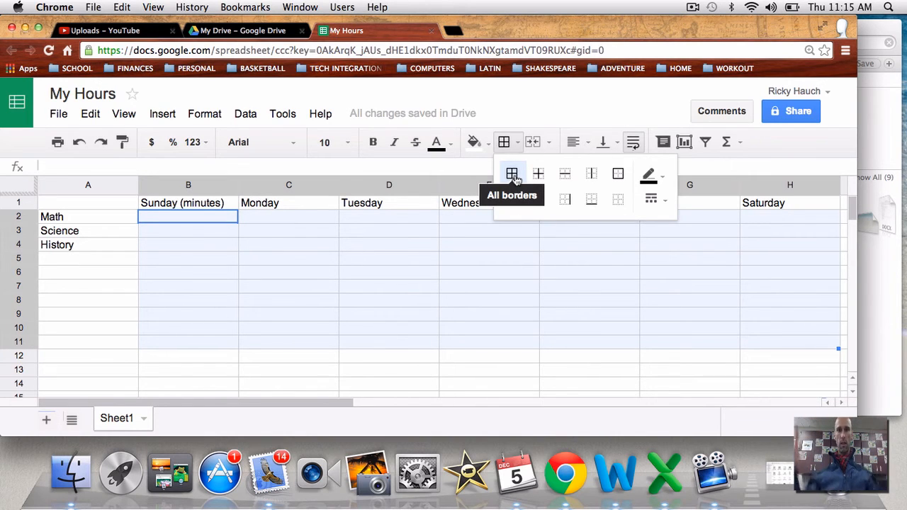
{"action": "left_click", "coordinate": [515, 177]}
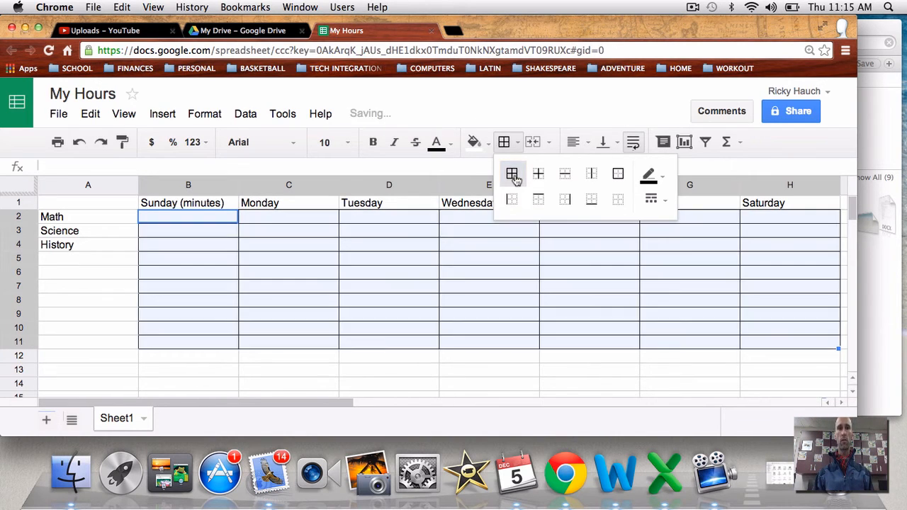
{"action": "left_click", "coordinate": [418, 277]}
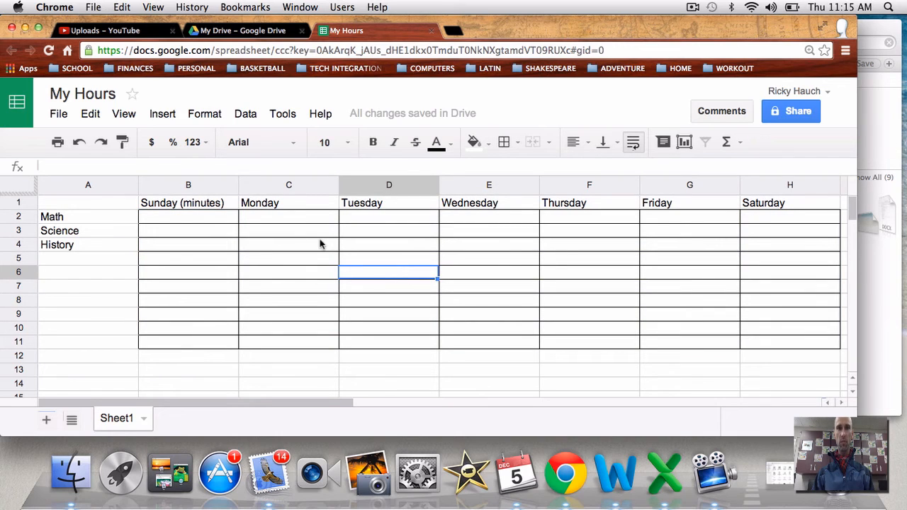
- Enter Sunday's times of 75 for Math, 15 for Science and 10 for History in cells B2 to B4
{"action": "left_click", "coordinate": [166, 221]}
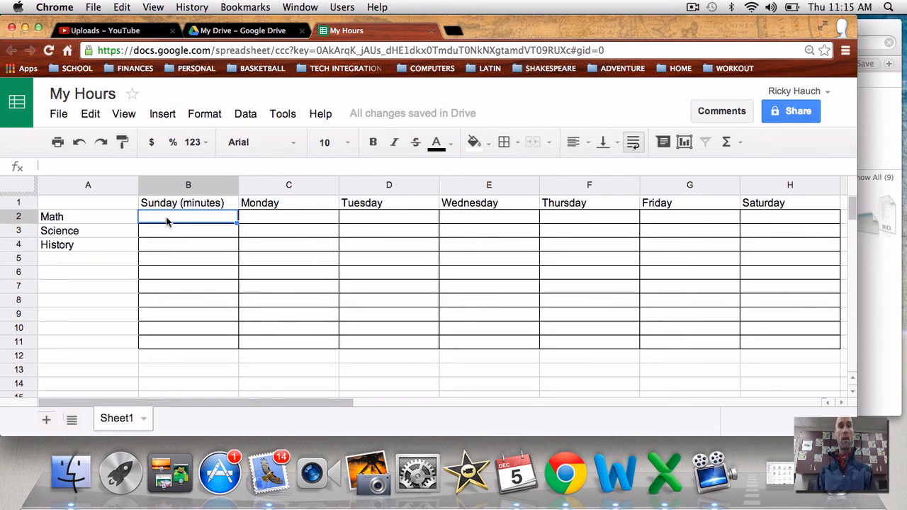
{"action": "type", "text": "75"}
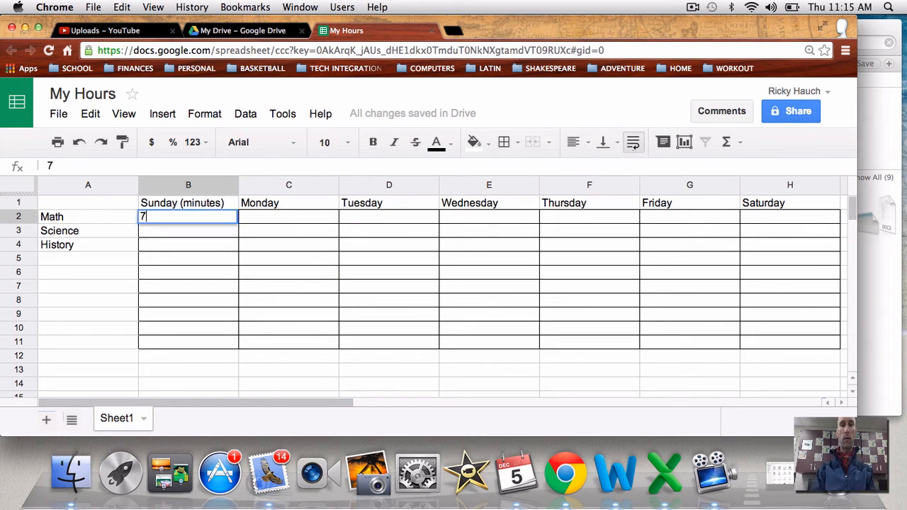
{"action": "left_click", "coordinate": [174, 236]}
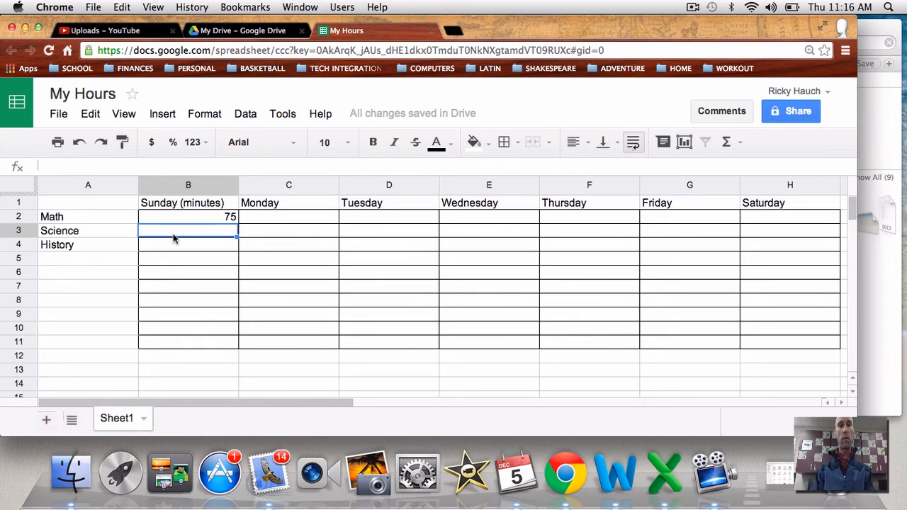
{"action": "type", "text": "15"}
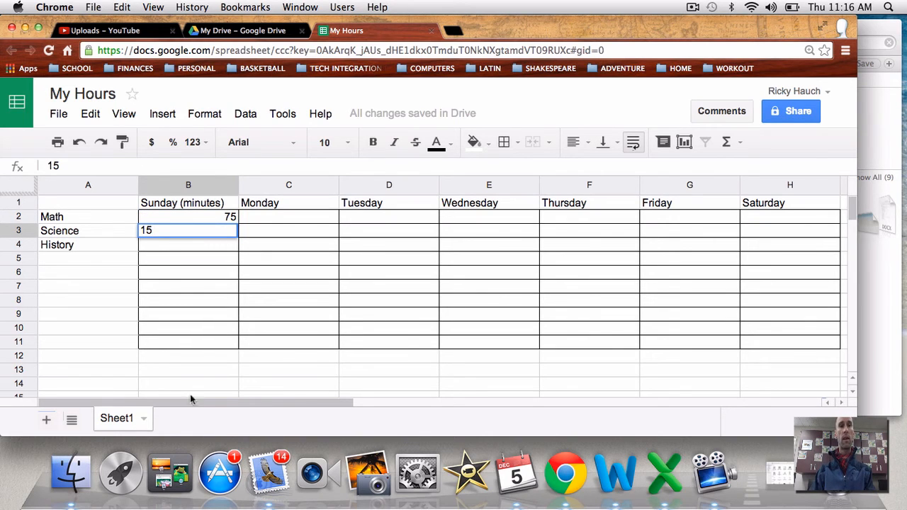
{"action": "left_click", "coordinate": [212, 247]}
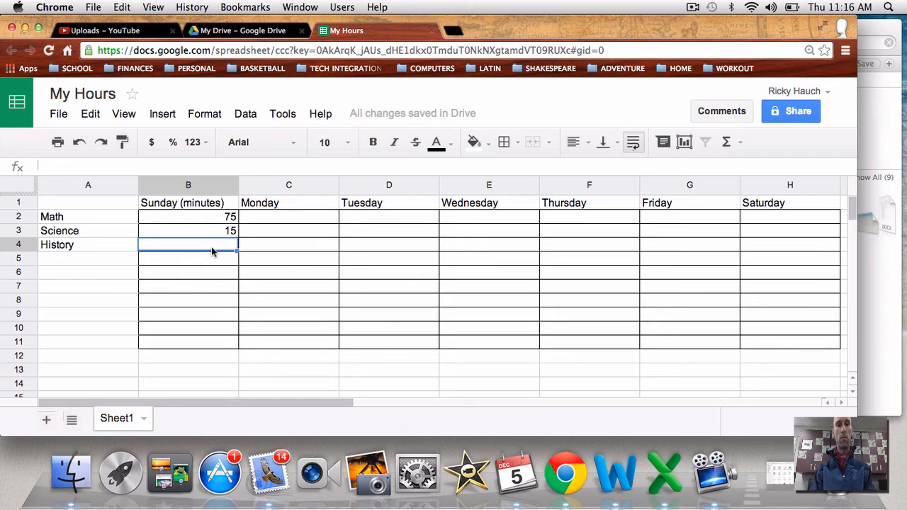
{"action": "type", "text": "10"}
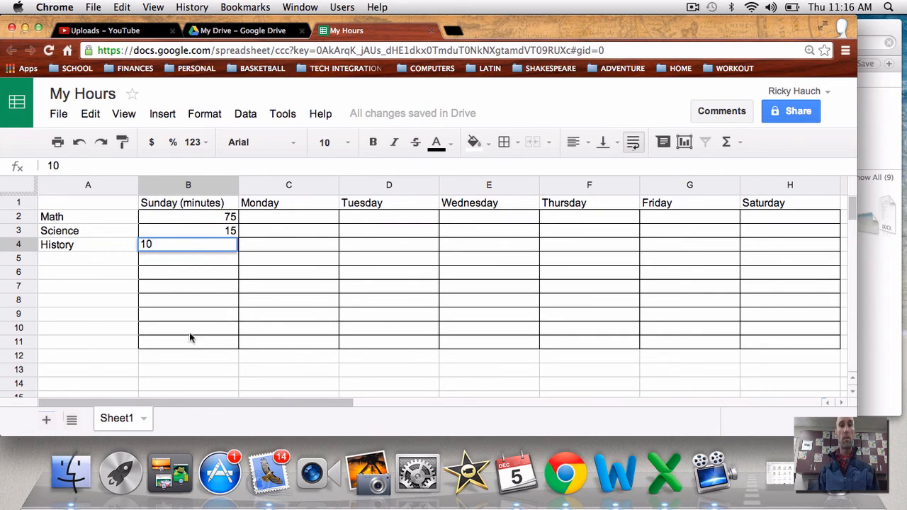
{"action": "left_click", "coordinate": [199, 354]}
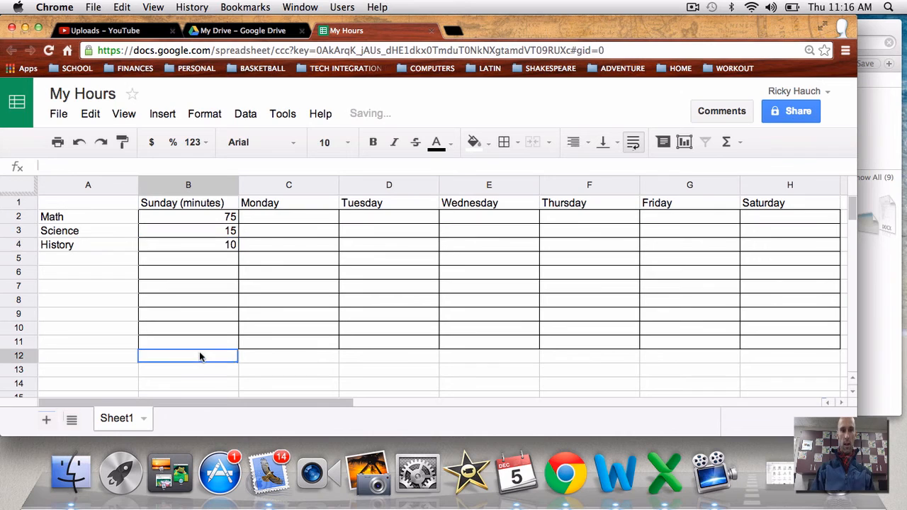
- Enter the row label TOTAL in cell A12, below the bordered grid
{"action": "left_click", "coordinate": [107, 355]}
{"action": "type", "text": "TOTAL"}
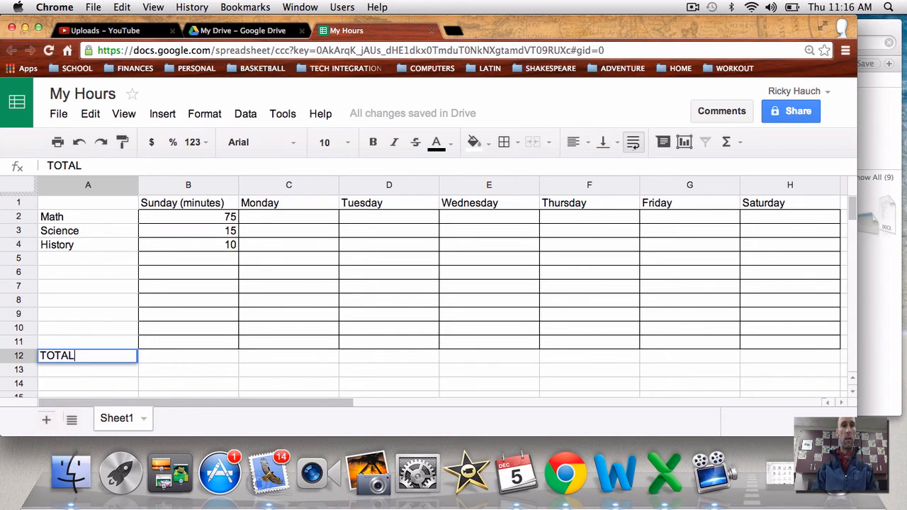
- Total Sunday's minutes in cell B12 with a SUM function over the range B2:B11
{"action": "left_click", "coordinate": [161, 355]}
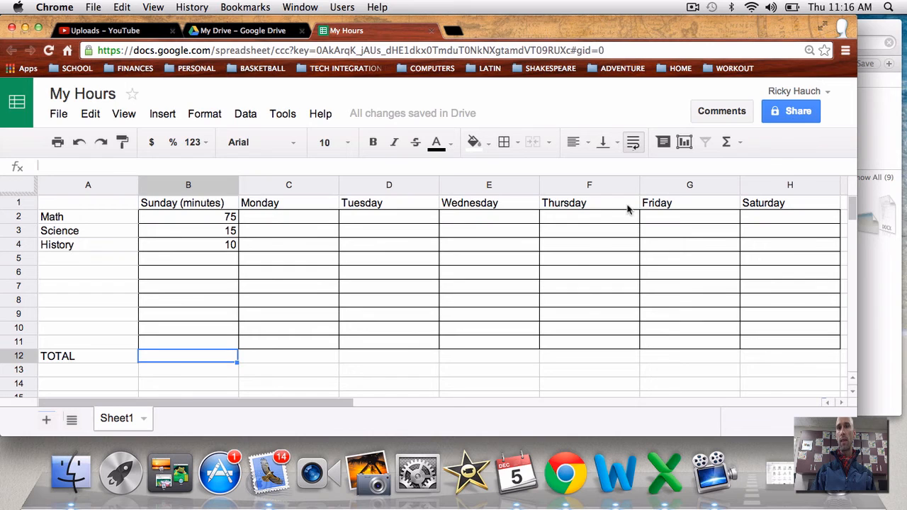
{"action": "left_click", "coordinate": [741, 143]}
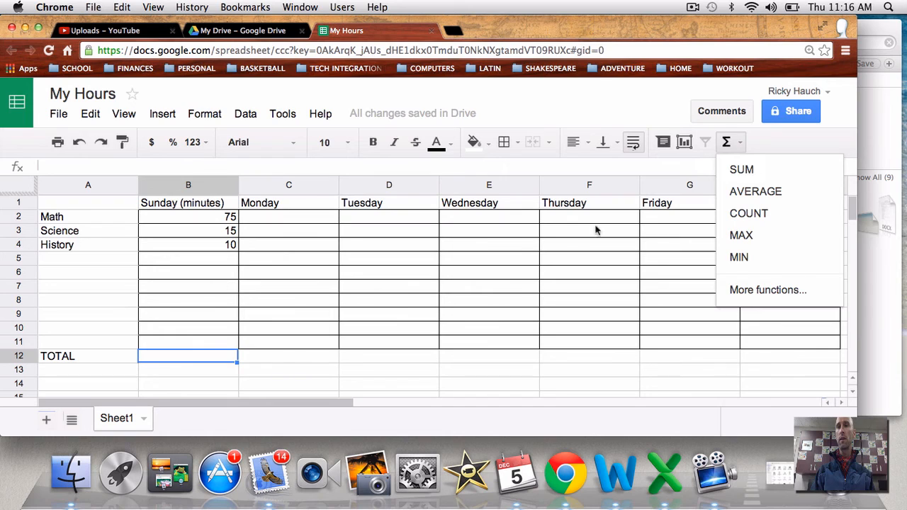
{"action": "left_click", "coordinate": [742, 170]}
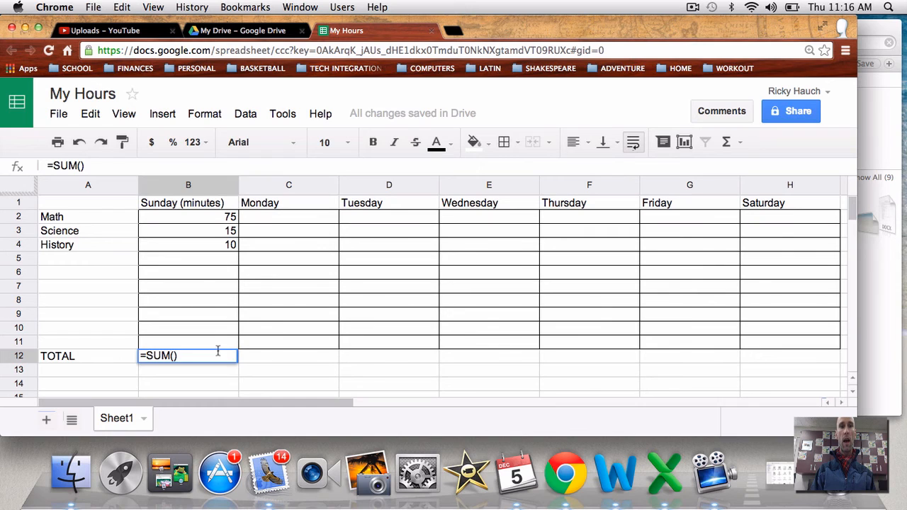
{"action": "left_click", "coordinate": [197, 218]}
{"action": "left_click_drag", "start_coordinate": [198, 219], "coordinate": [189, 244]}
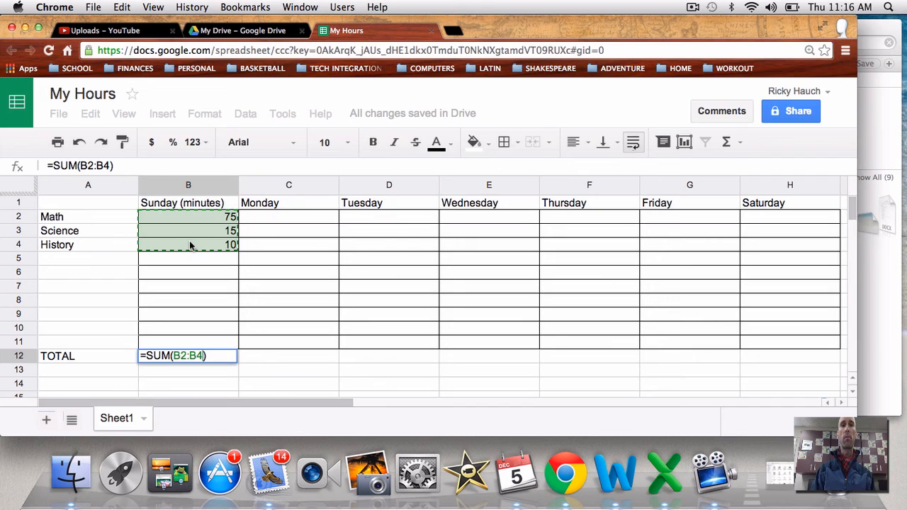
{"action": "left_click_drag", "start_coordinate": [190, 245], "coordinate": [198, 341]}
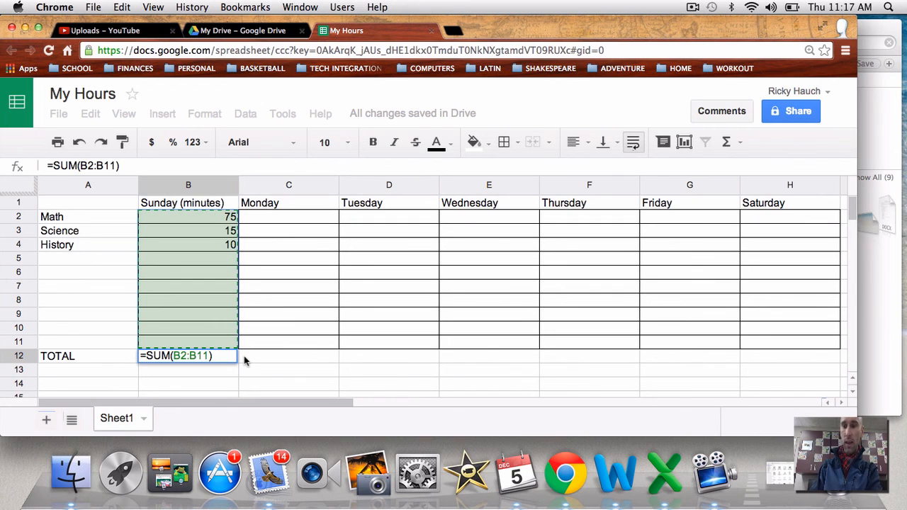
{"action": "key", "text": "Return"}
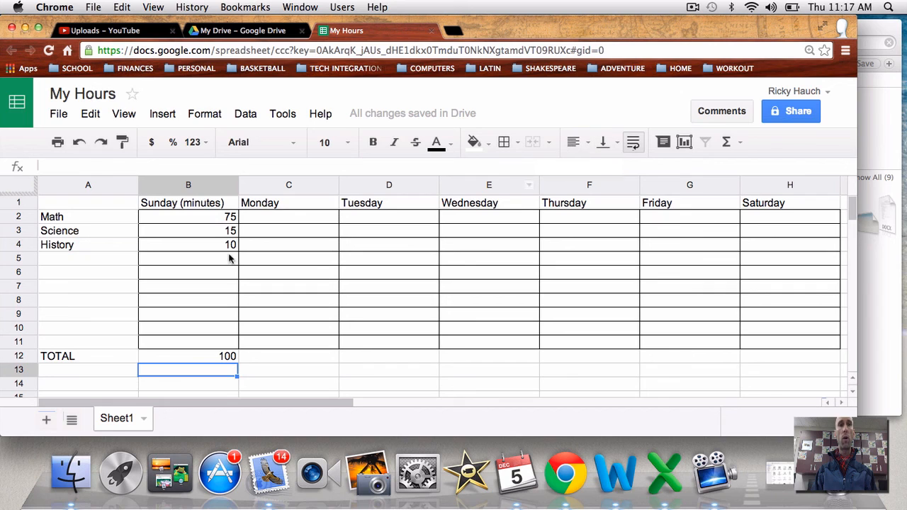
- Select the Sunday column's cells from the Math row through the TOTAL row, B2 to B12
{"action": "left_click_drag", "start_coordinate": [228, 216], "coordinate": [222, 358]}
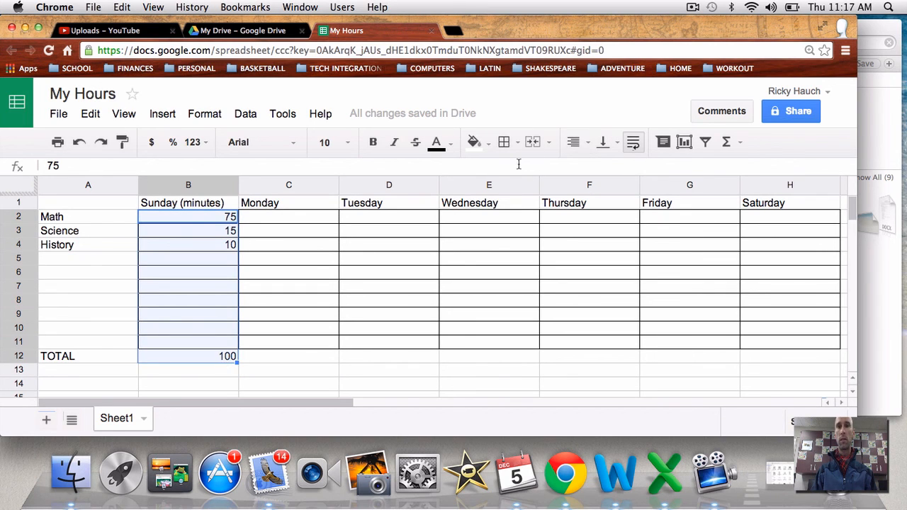